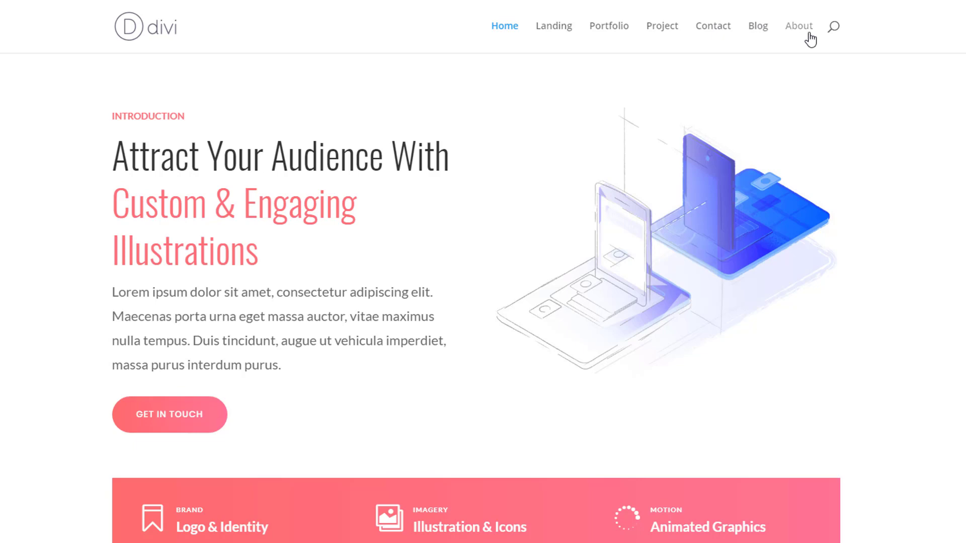
- Scroll down and back up through the illustrator homepage to review its sections
scroll(893, 107, down, 10)
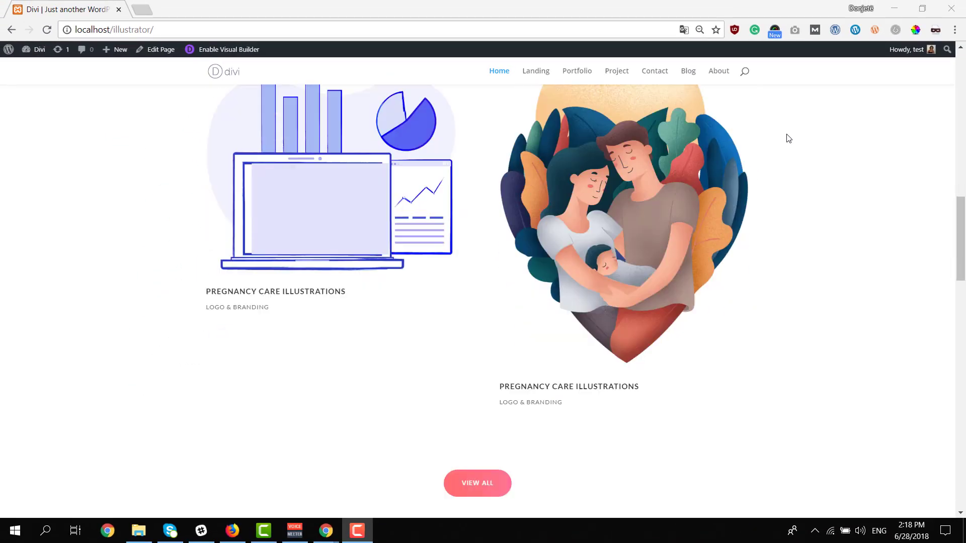
scroll(789, 138, down, 8)
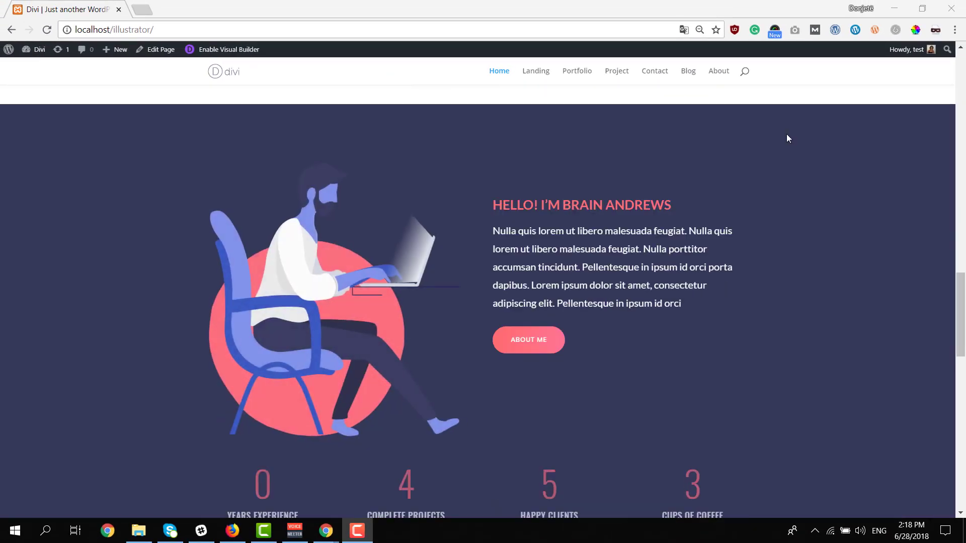
scroll(789, 139, down, 5)
scroll(787, 134, down, 10)
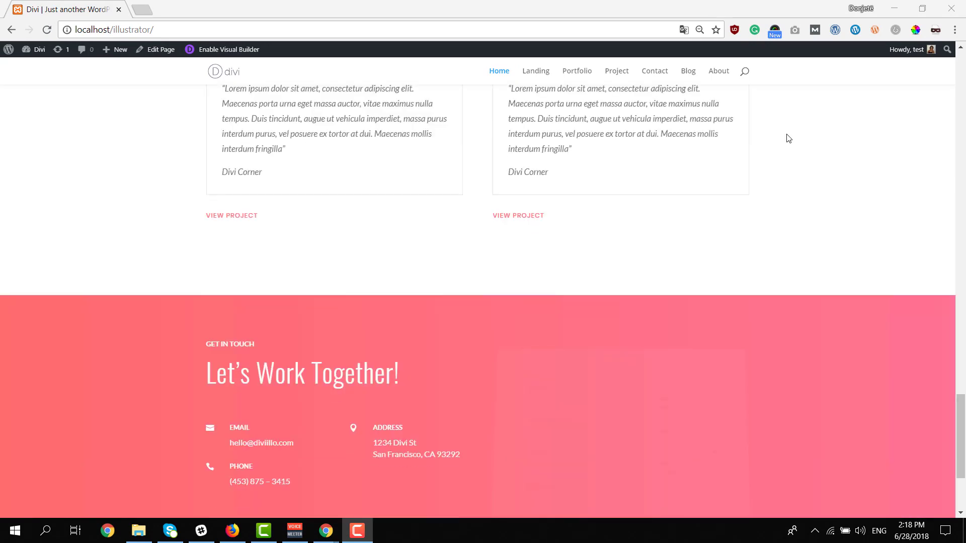
scroll(787, 133, down, 3)
scroll(787, 135, up, 15)
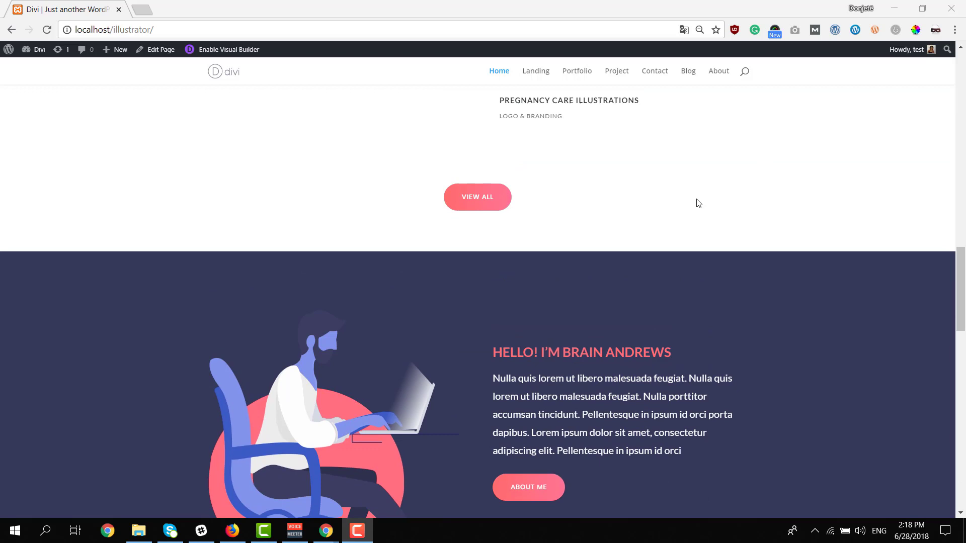
scroll(699, 203, up, 5)
scroll(699, 203, up, 5)
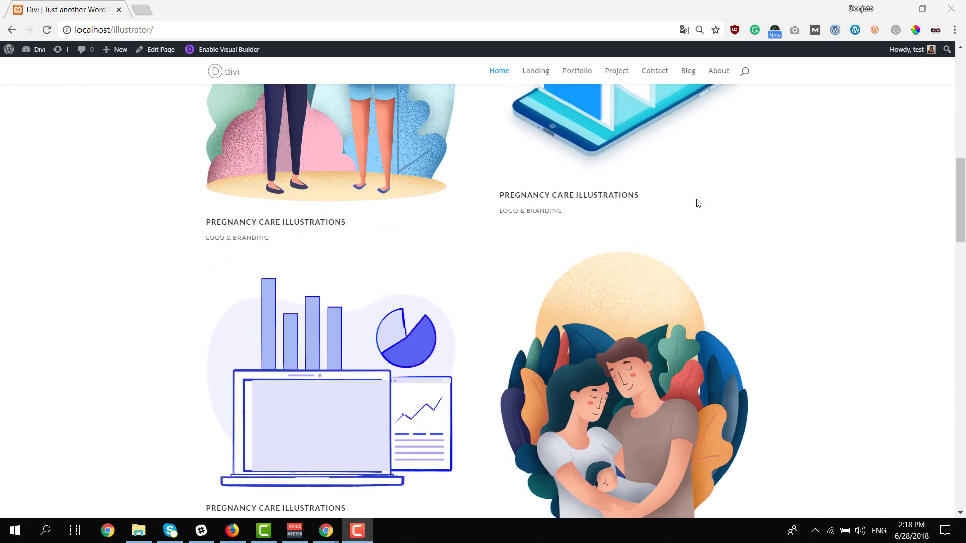
scroll(699, 203, up, 6)
scroll(699, 203, up, 5)
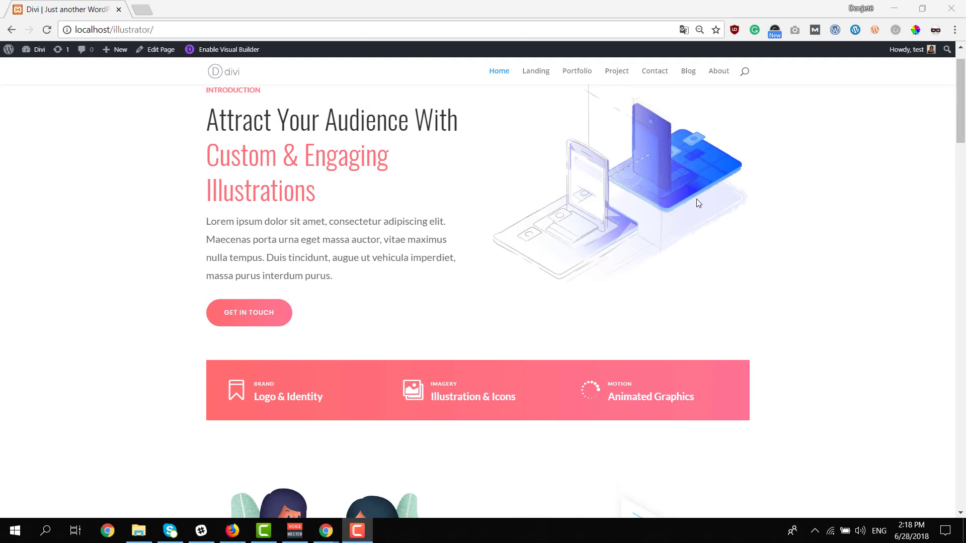
scroll(696, 198, up, 2)
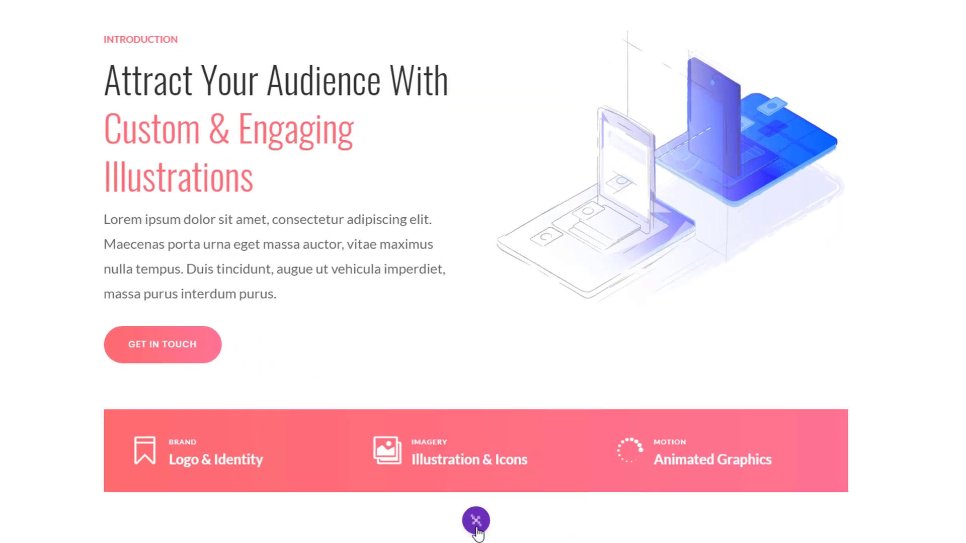
- Preview the page at tablet width, then at phone width, scrolling through each
click(476, 521)
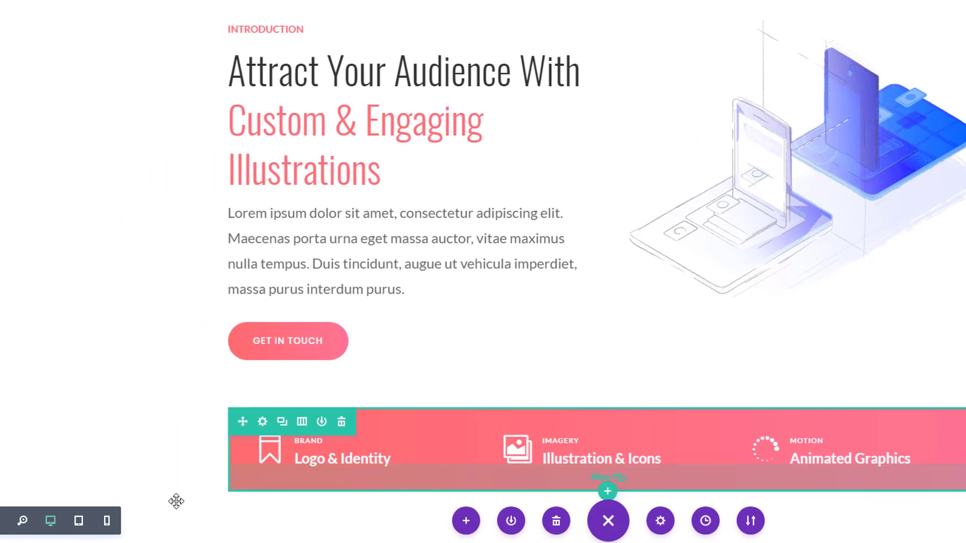
click(79, 521)
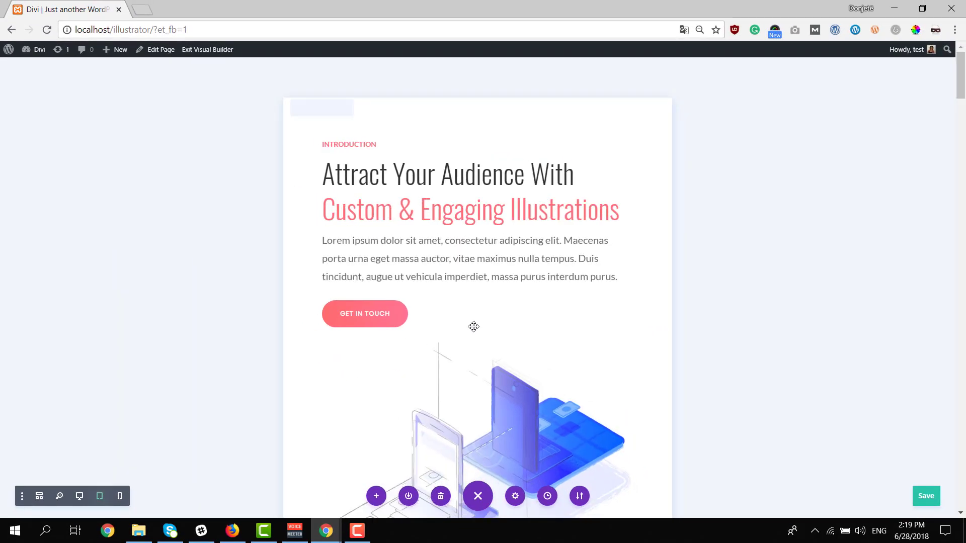
scroll(474, 327, down, 12)
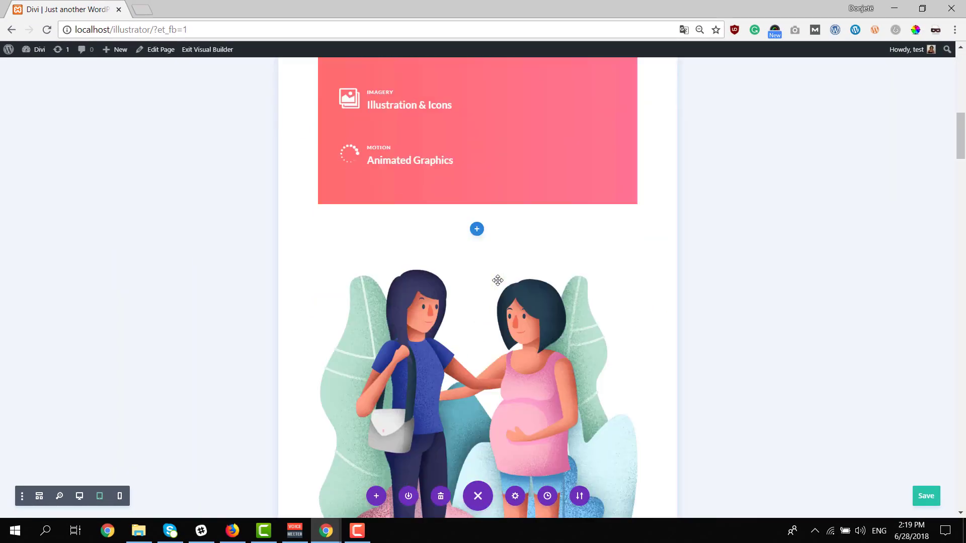
scroll(498, 281, down, 20)
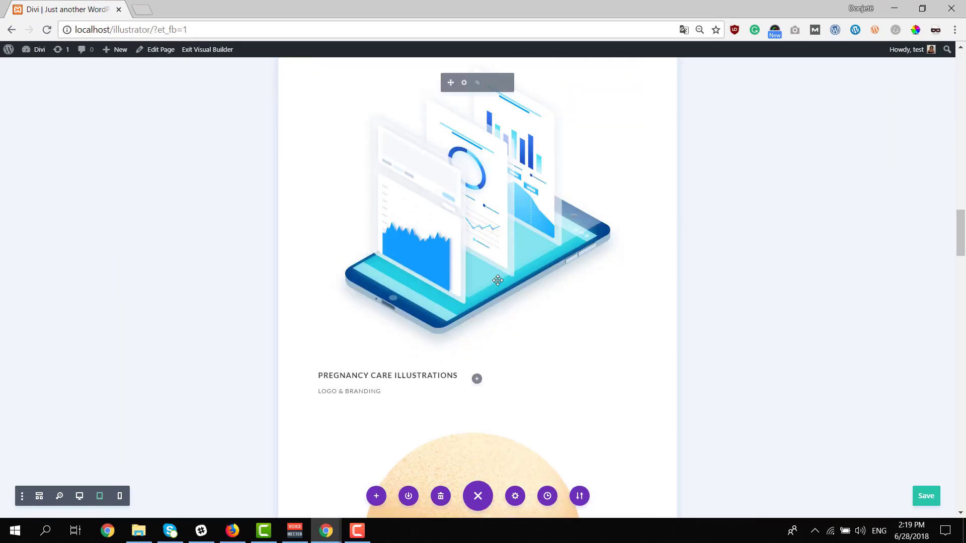
scroll(498, 281, down, 20)
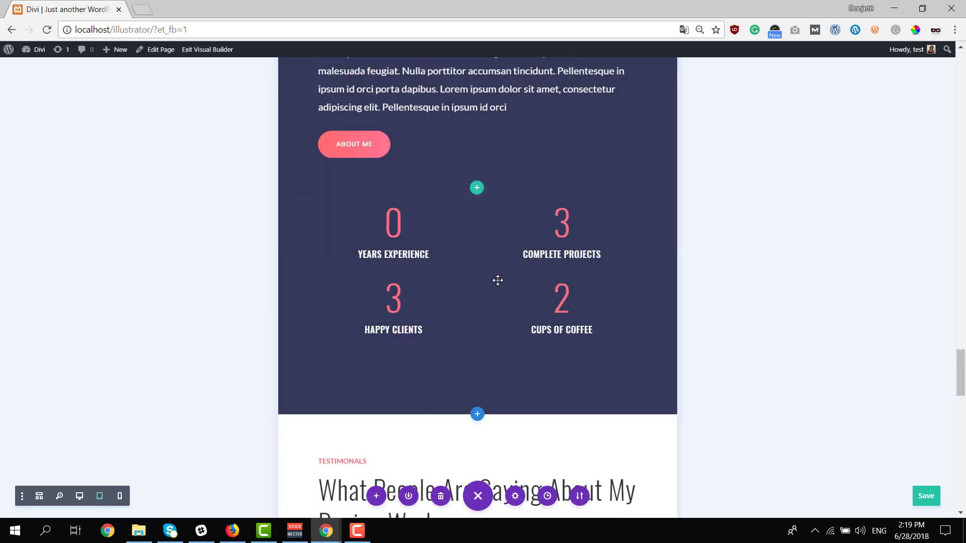
scroll(498, 280, down, 20)
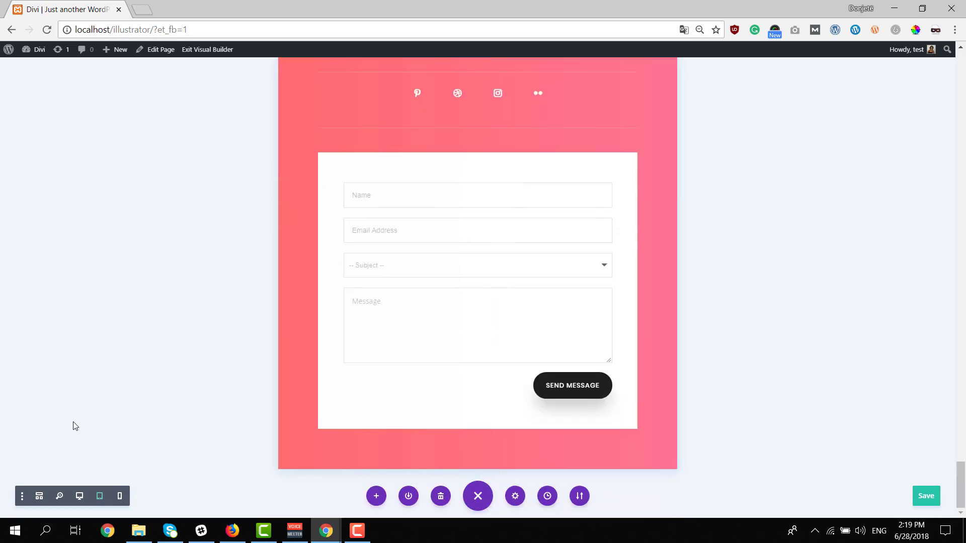
click(120, 502)
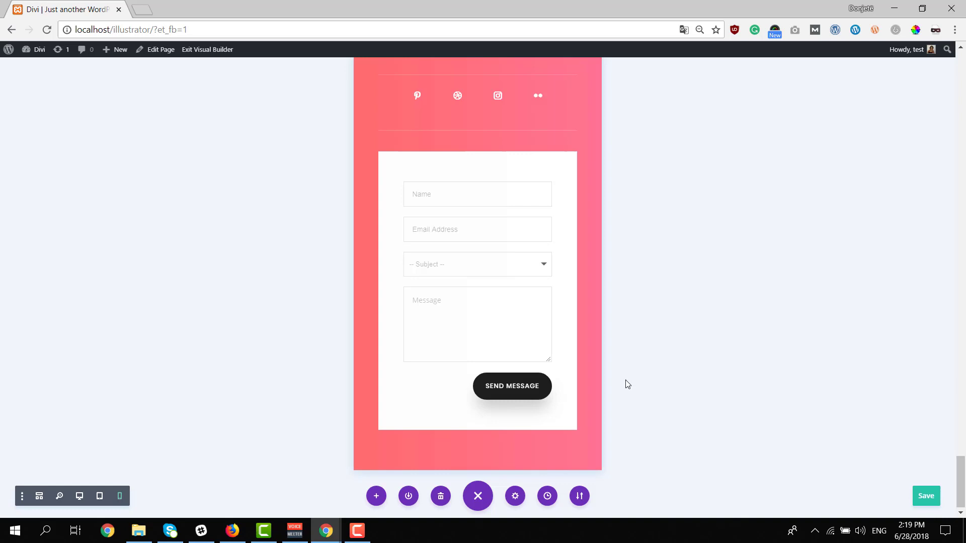
scroll(644, 362, up, 20)
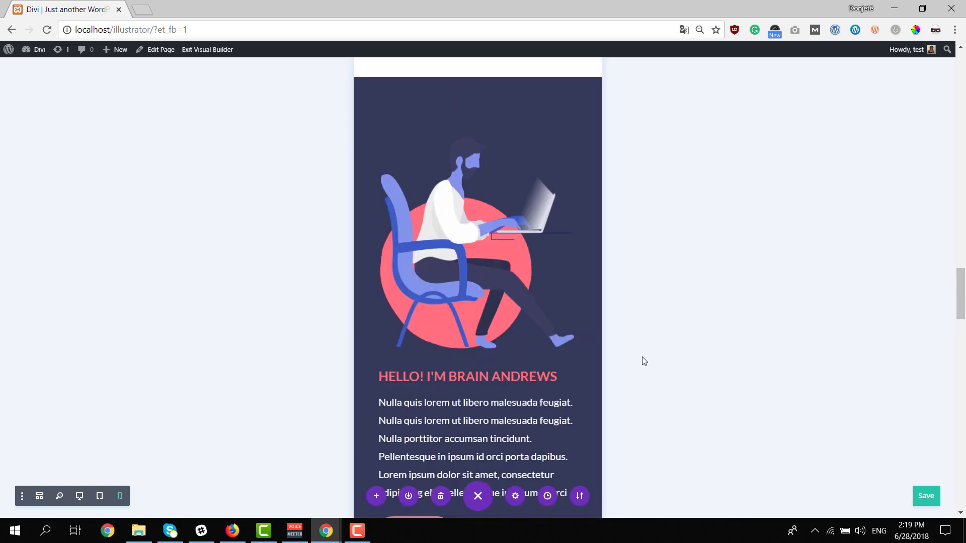
scroll(644, 362, up, 20)
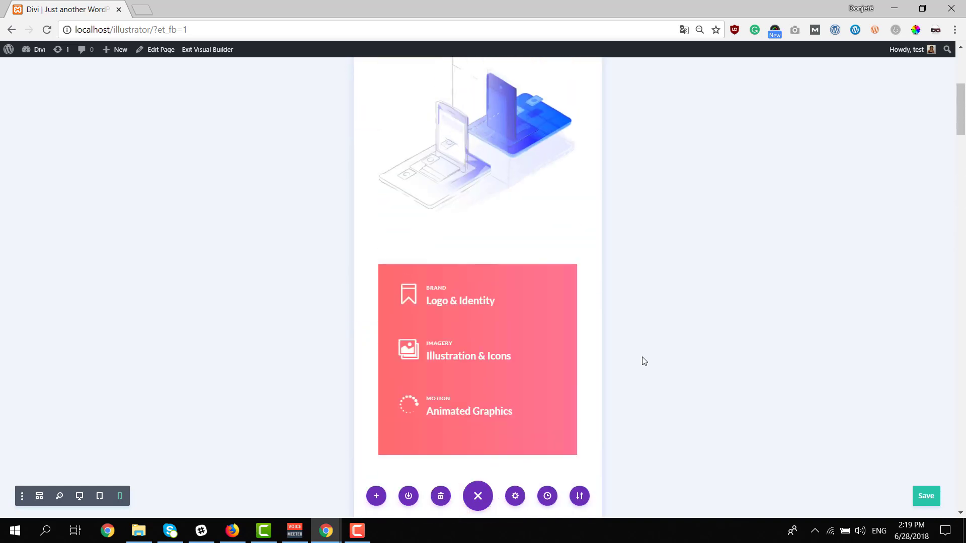
- Return the builder preview to full desktop width
click(79, 496)
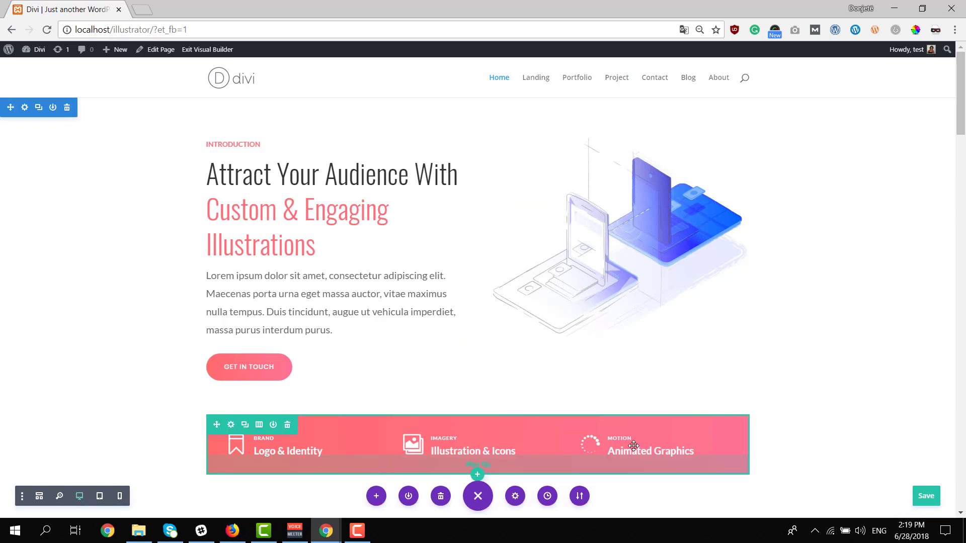
scroll(887, 333, down, 3)
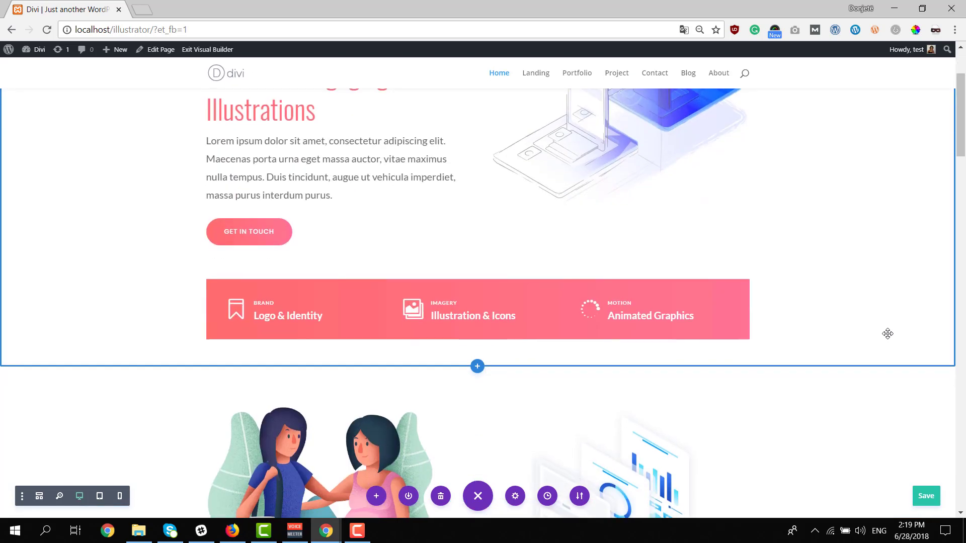
scroll(887, 333, up, 3)
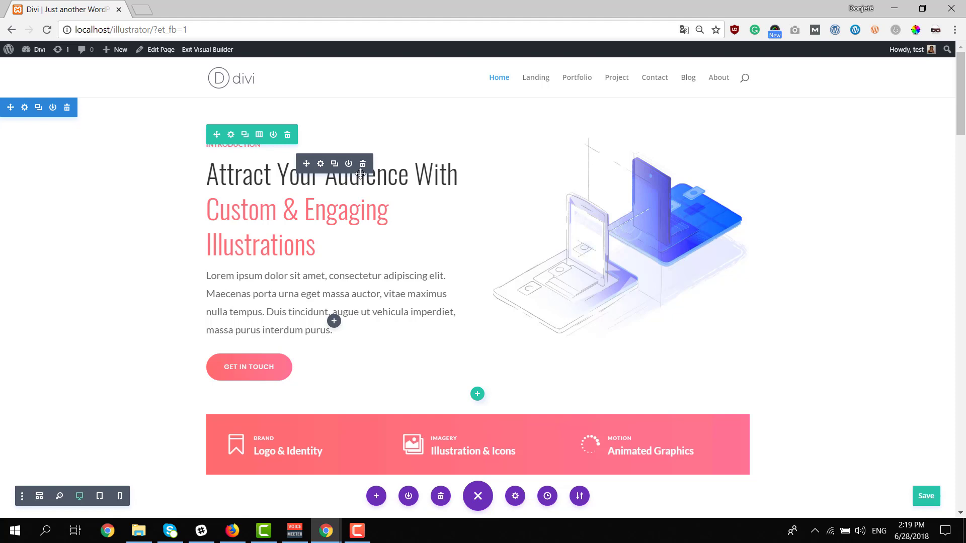
- In the intro text module's Design settings, try orange, red, yellow, green and purple for the main heading
click(320, 163)
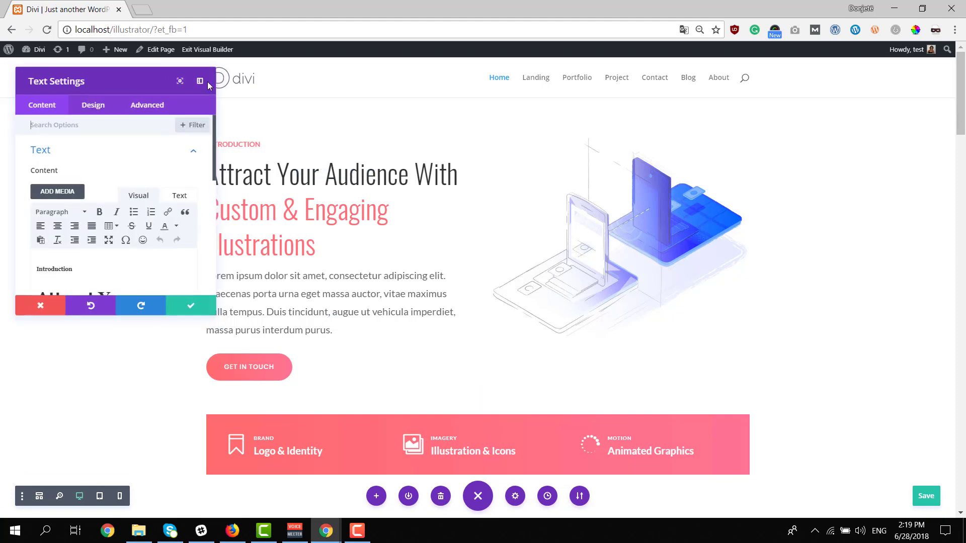
drag(207, 82, 732, 140)
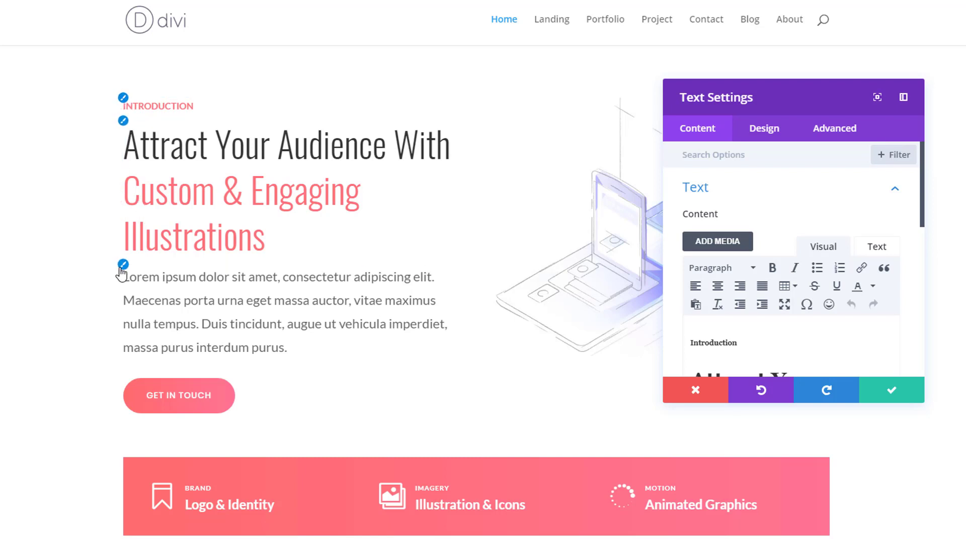
click(123, 121)
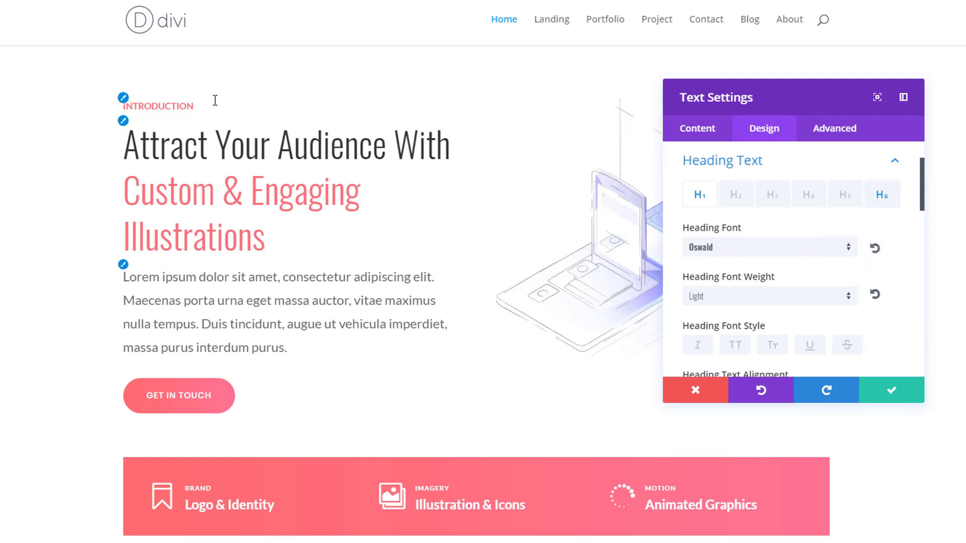
scroll(835, 257, down, 3)
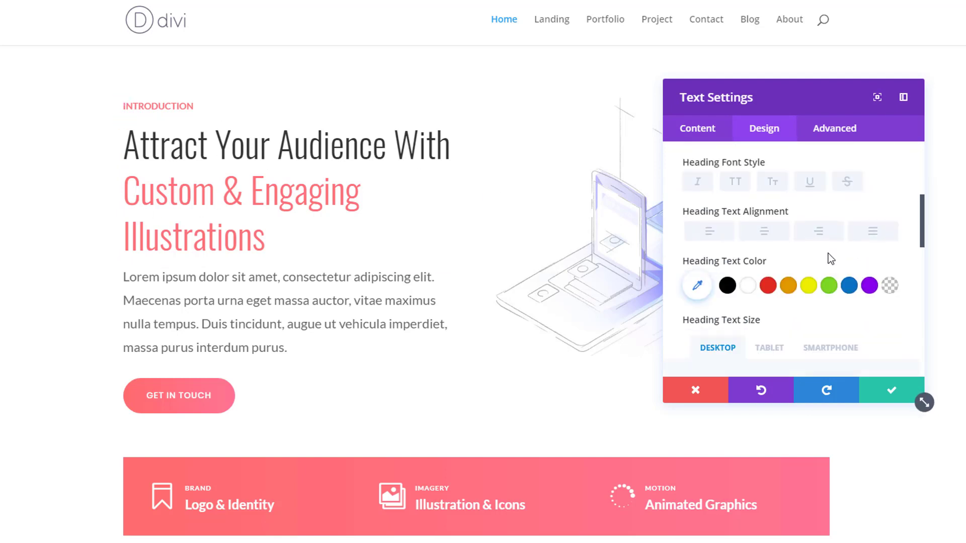
click(788, 290)
click(768, 287)
click(816, 288)
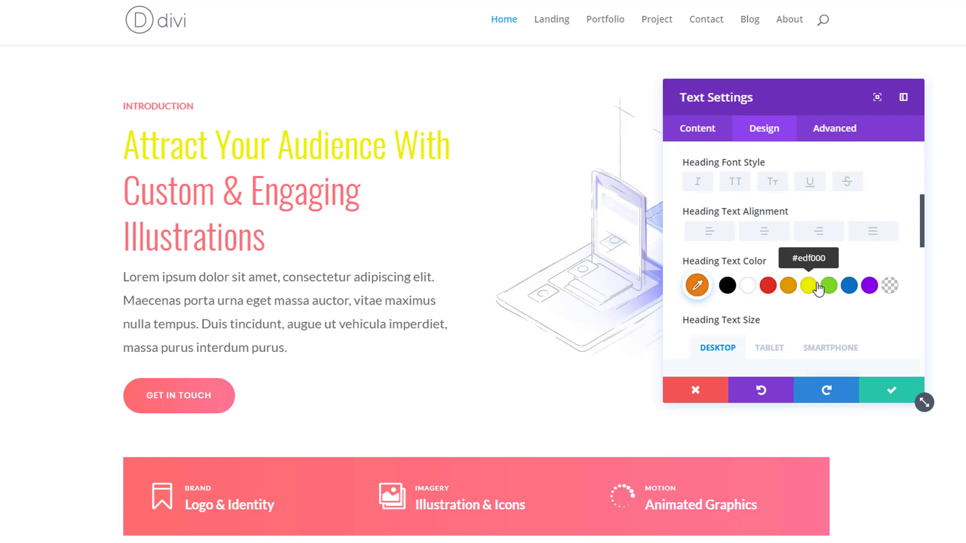
click(828, 286)
click(869, 286)
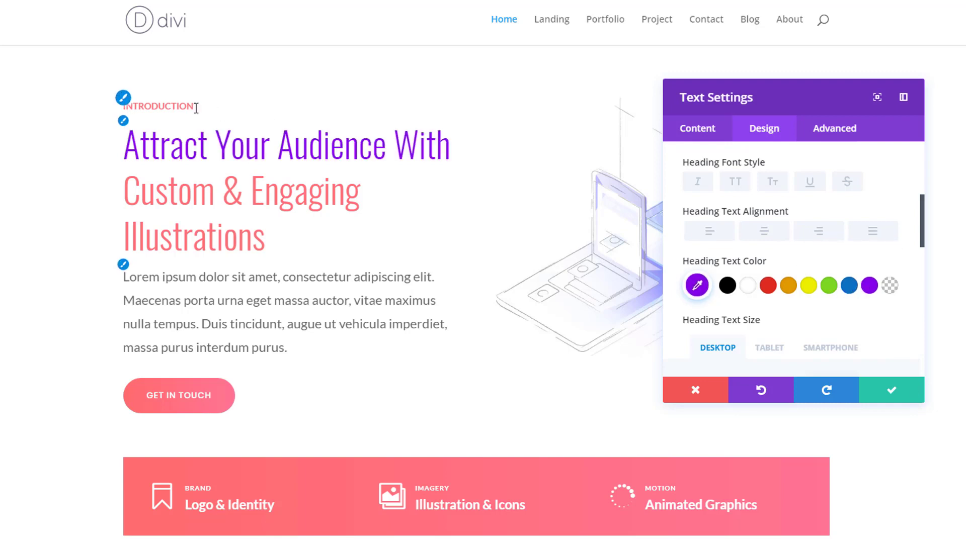
- Try red on the H6 INTRODUCTION label, then discard all the colour changes
click(126, 106)
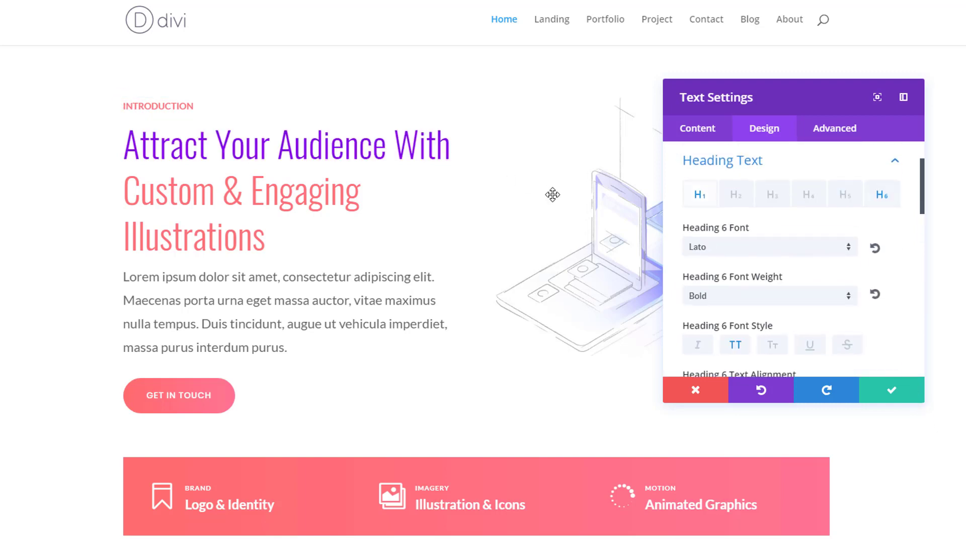
scroll(722, 243, down, 5)
scroll(768, 213, up, 2)
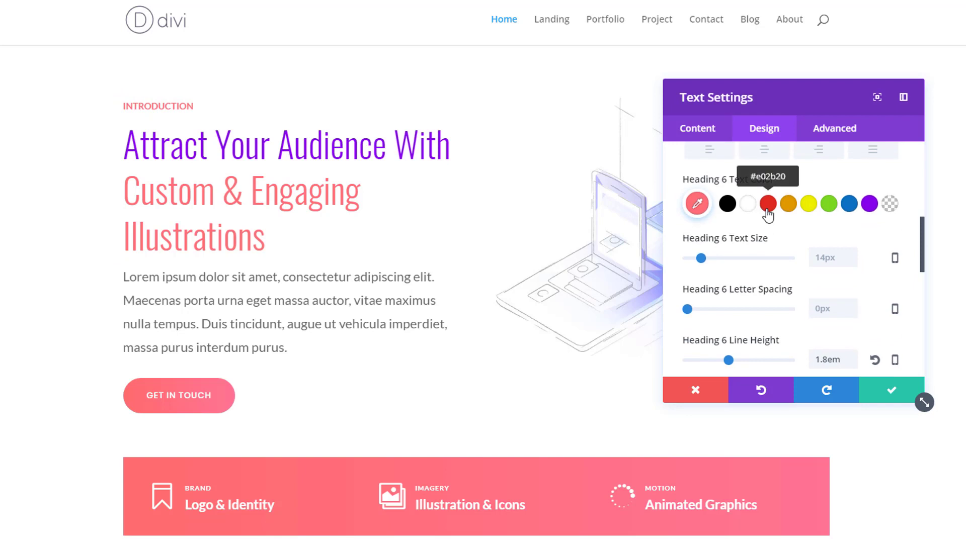
click(768, 204)
scroll(895, 270, up, 6)
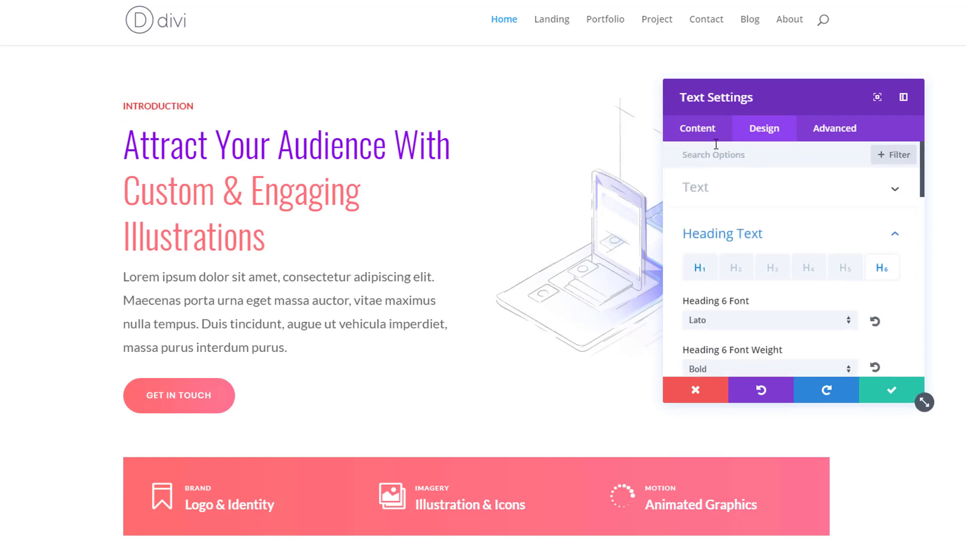
click(702, 396)
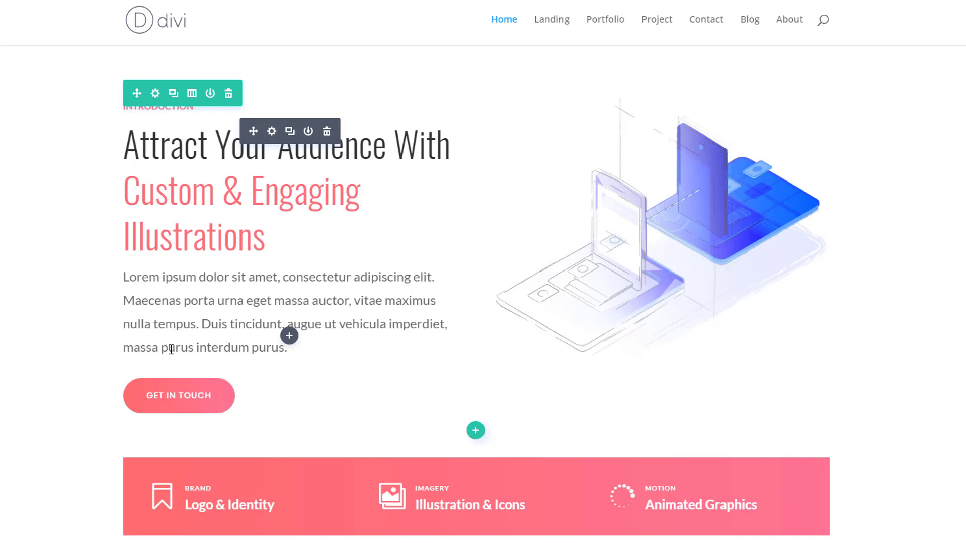
- Give the pink services row custom padding of 48px top/bottom and 150px left/right, and save
scroll(155, 216, down, 5)
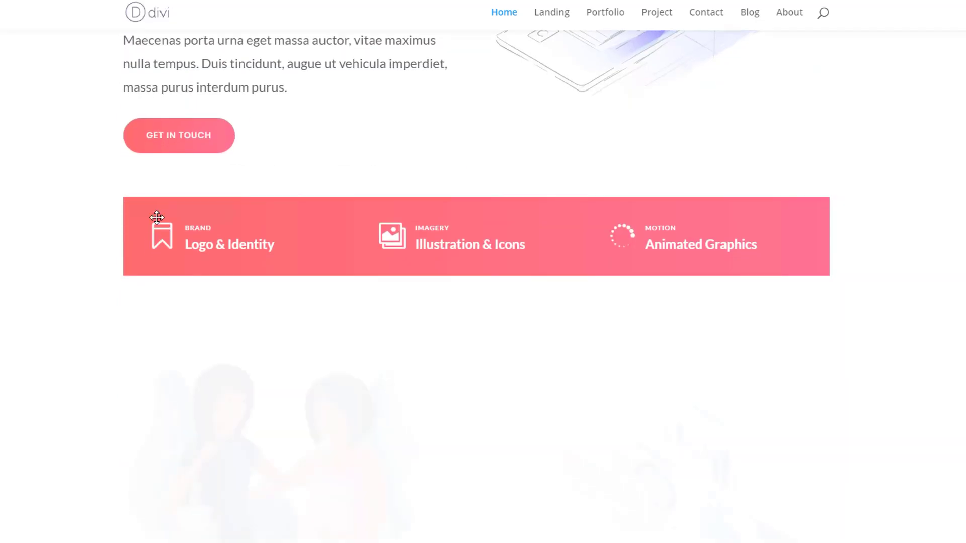
click(156, 208)
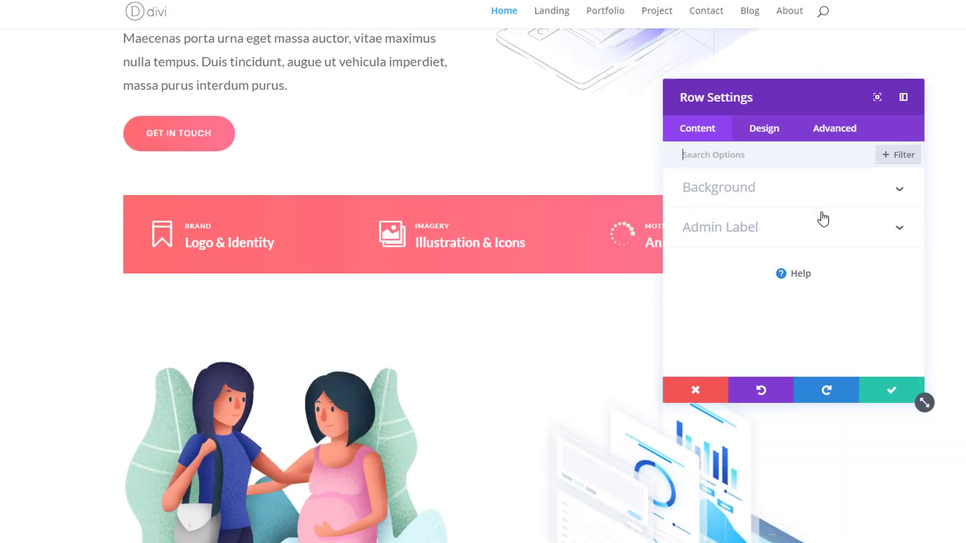
click(888, 168)
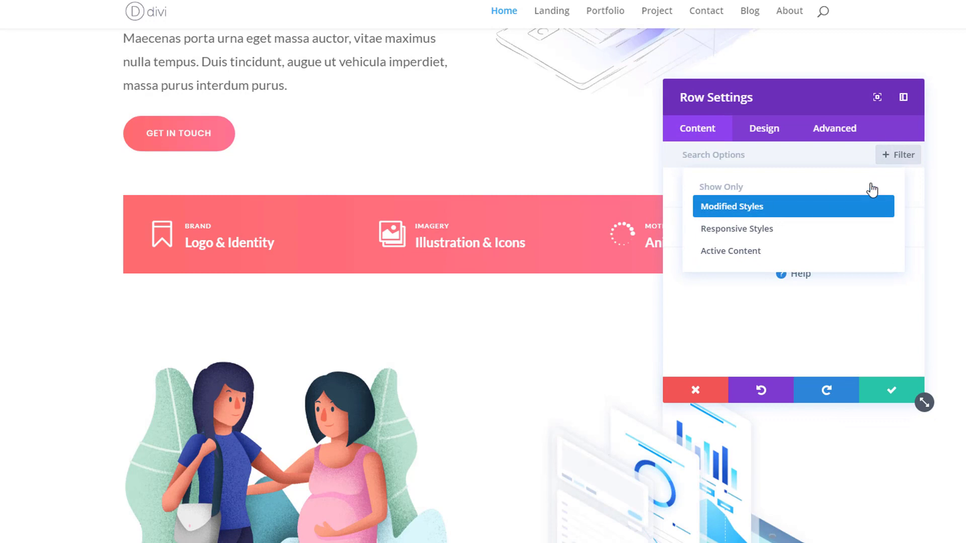
click(734, 214)
scroll(820, 231, down, 5)
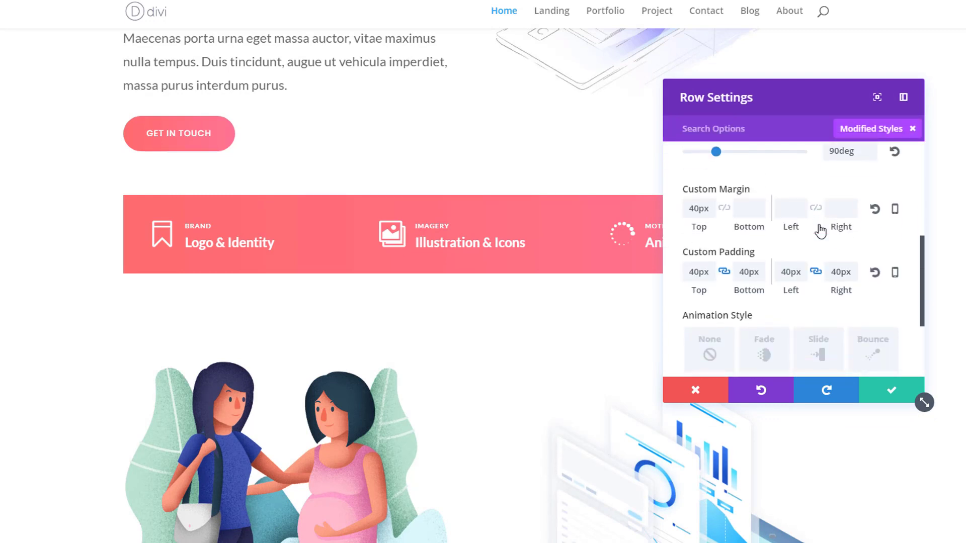
scroll(787, 266, up, 4)
scroll(785, 262, down, 3)
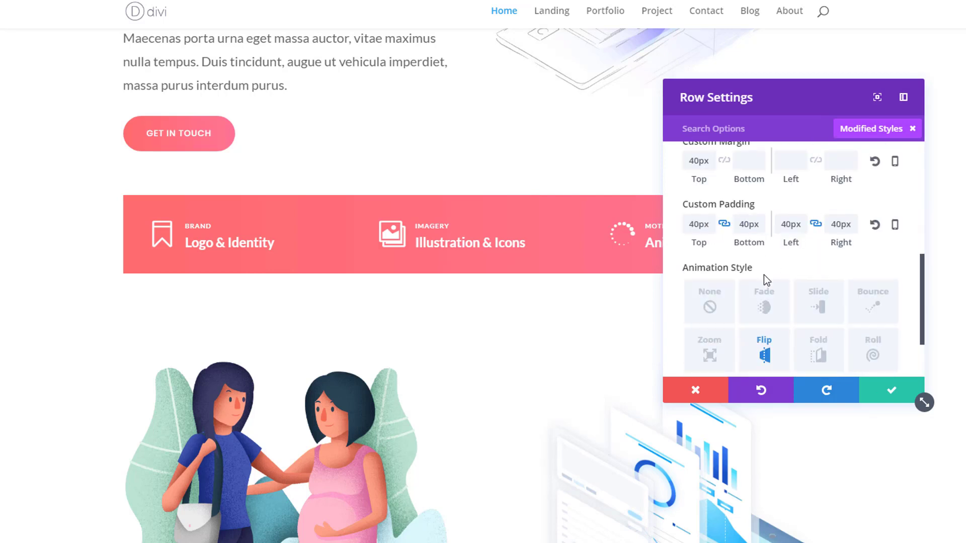
drag(747, 245, 885, 242)
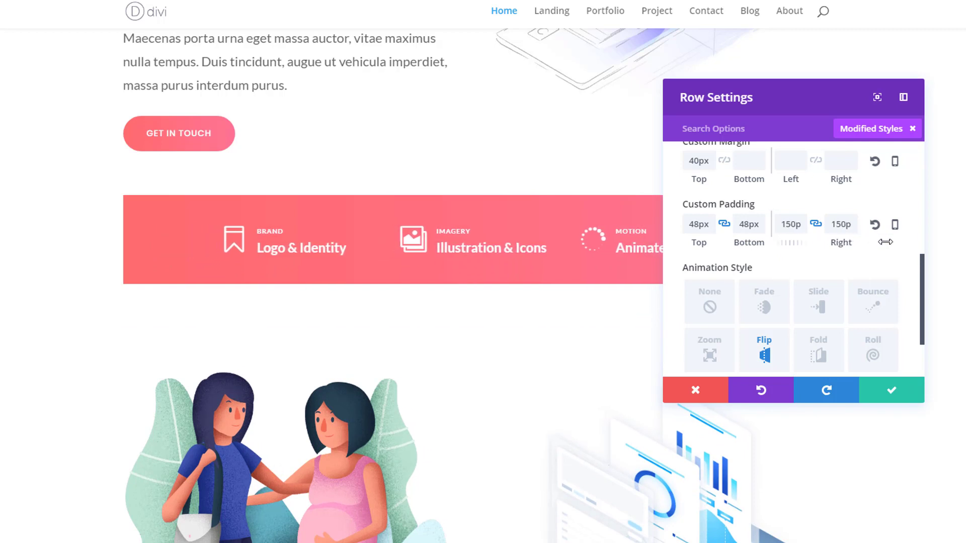
click(881, 397)
scroll(828, 181, down, 10)
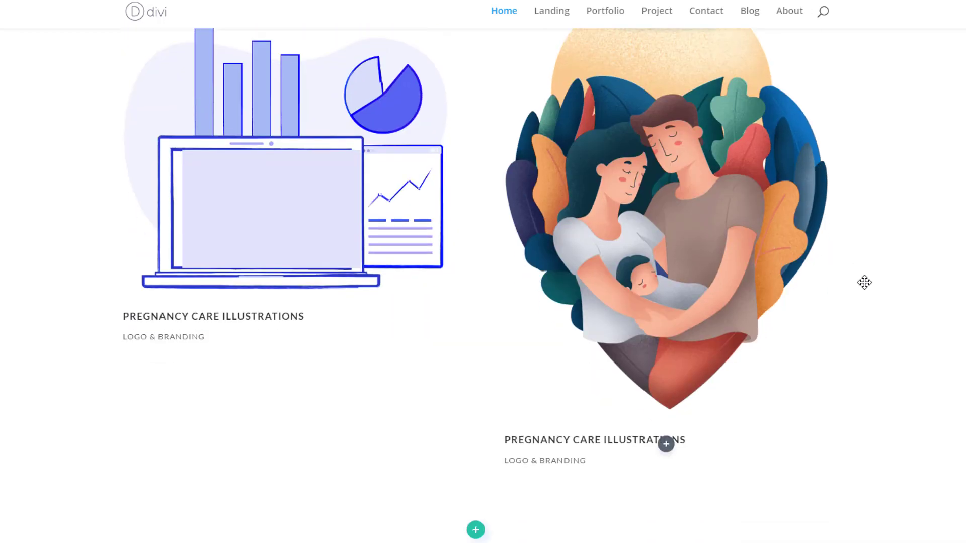
- Open the premade layouts library with Load From Library
scroll(865, 283, up, 15)
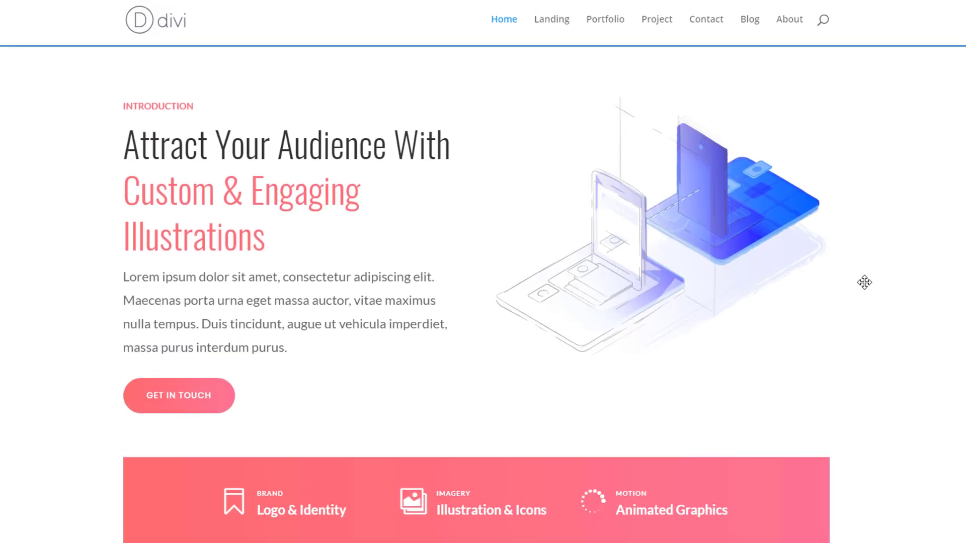
scroll(865, 283, down, 15)
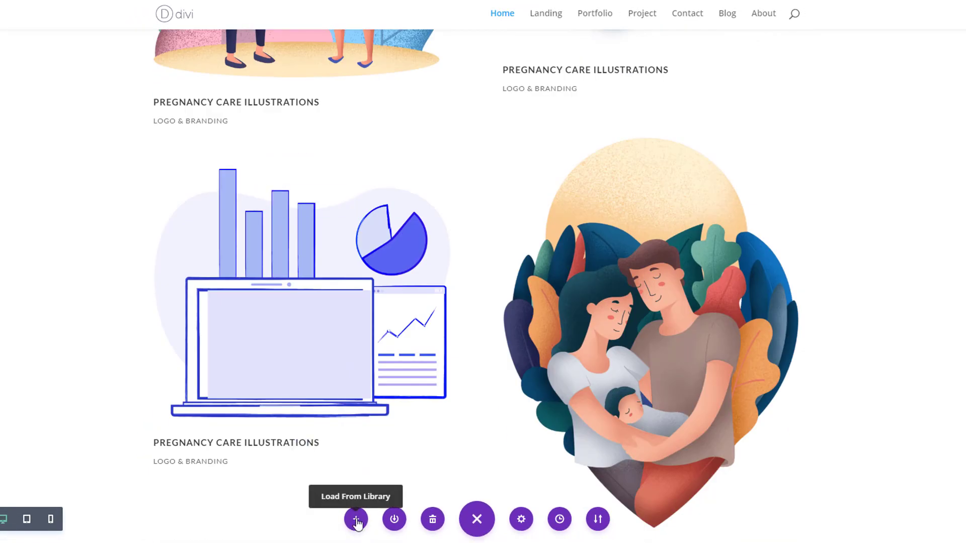
click(356, 520)
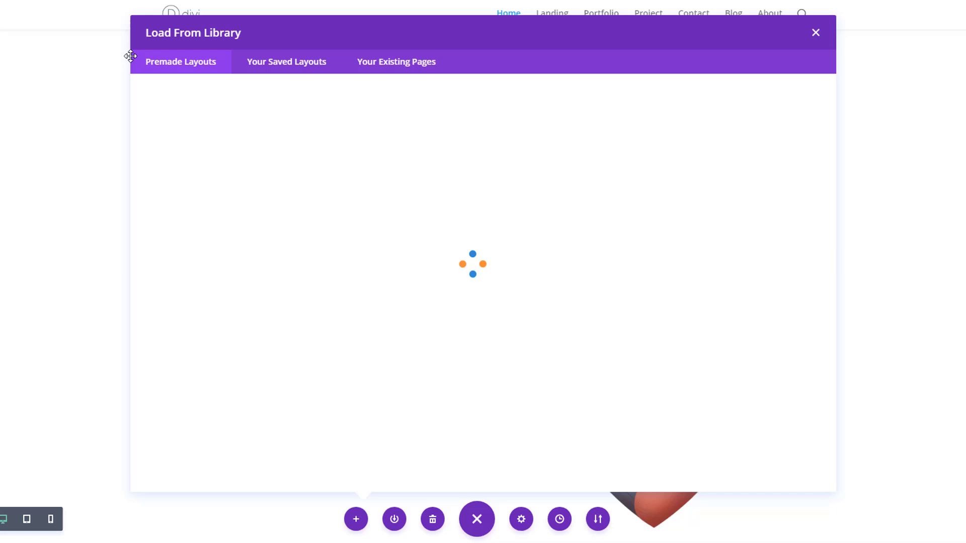
- Locate the Graphic Illustrator pack and open its Landing Page live demo in a new tab
scroll(507, 209, down, 7)
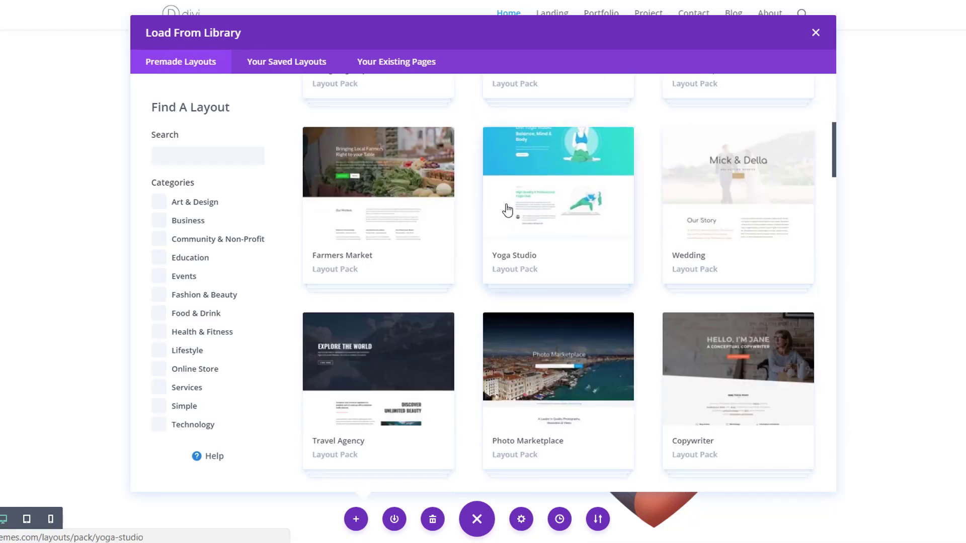
scroll(507, 209, down, 10)
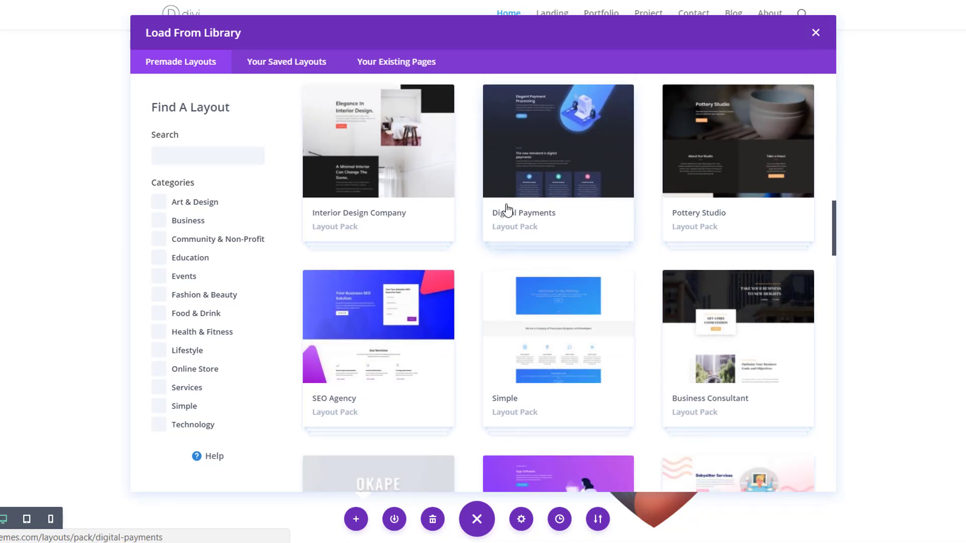
scroll(507, 210, down, 15)
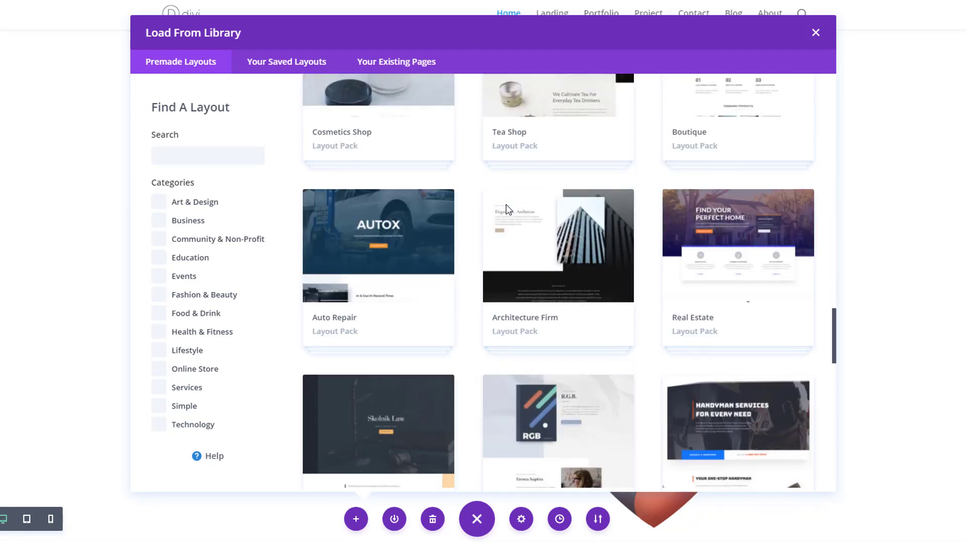
scroll(507, 209, down, 15)
scroll(507, 211, down, 4)
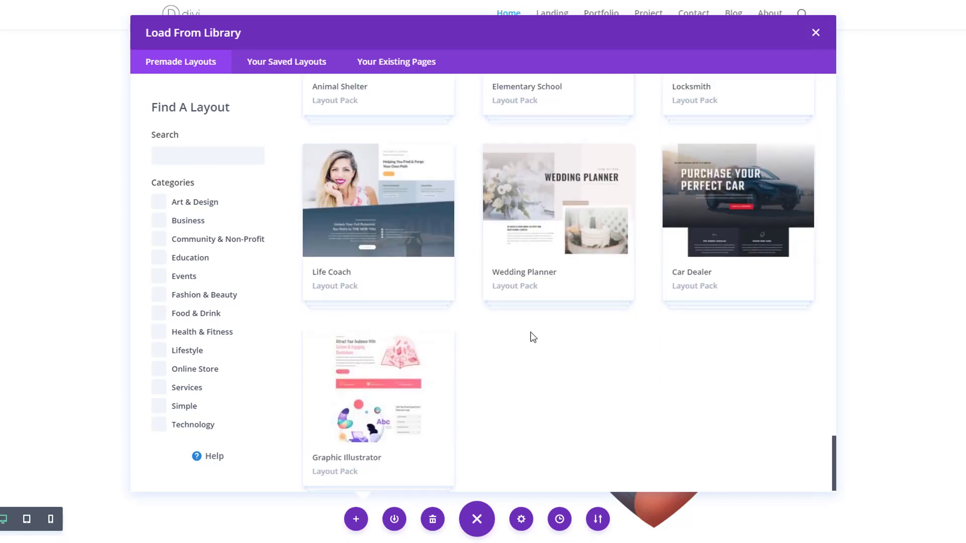
click(387, 370)
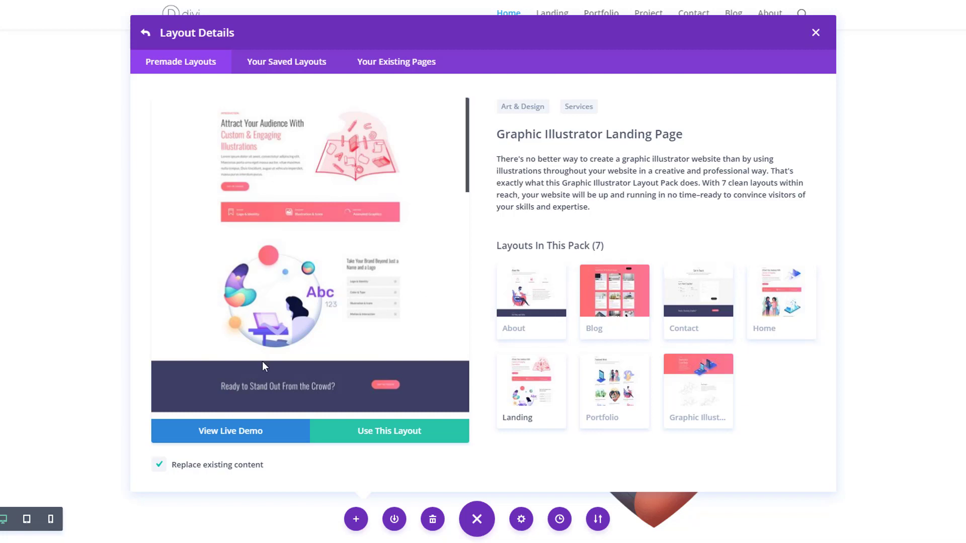
click(240, 439)
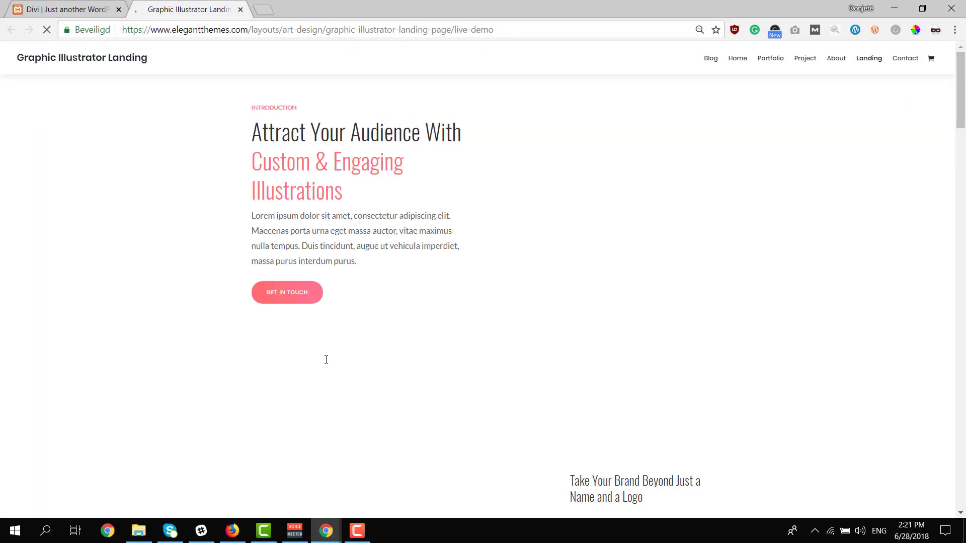
- Browse the Landing demo and its Home page, then return to the Divi editor tab
scroll(807, 126, down, 5)
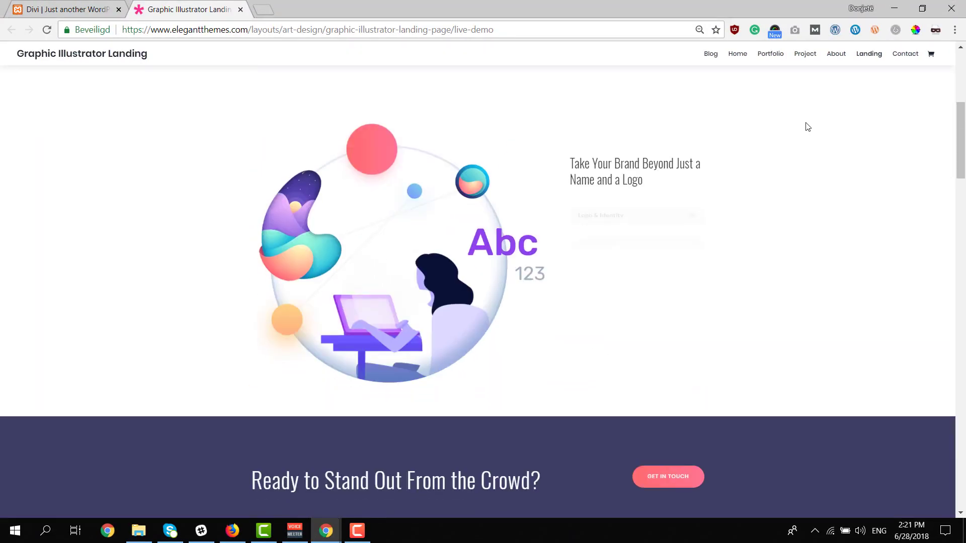
scroll(807, 127, down, 15)
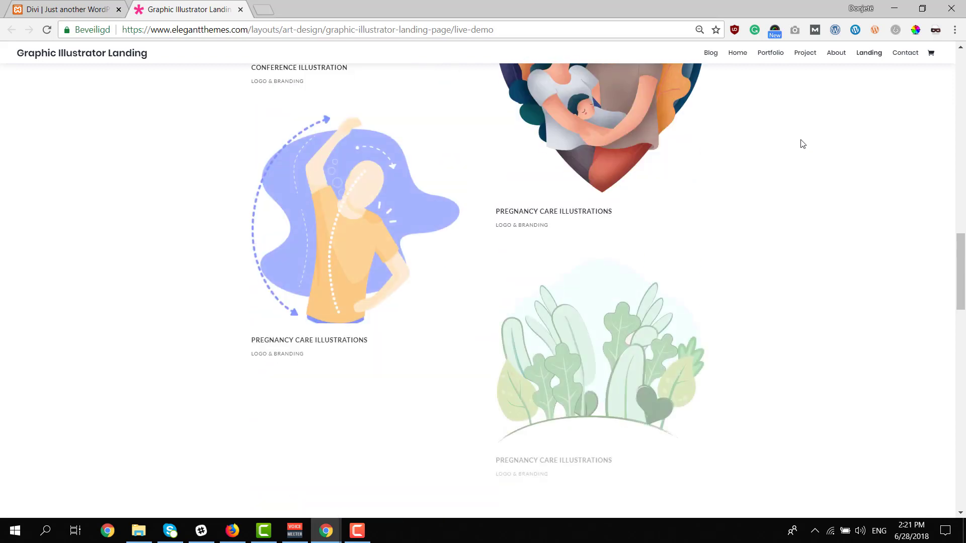
scroll(802, 145, down, 20)
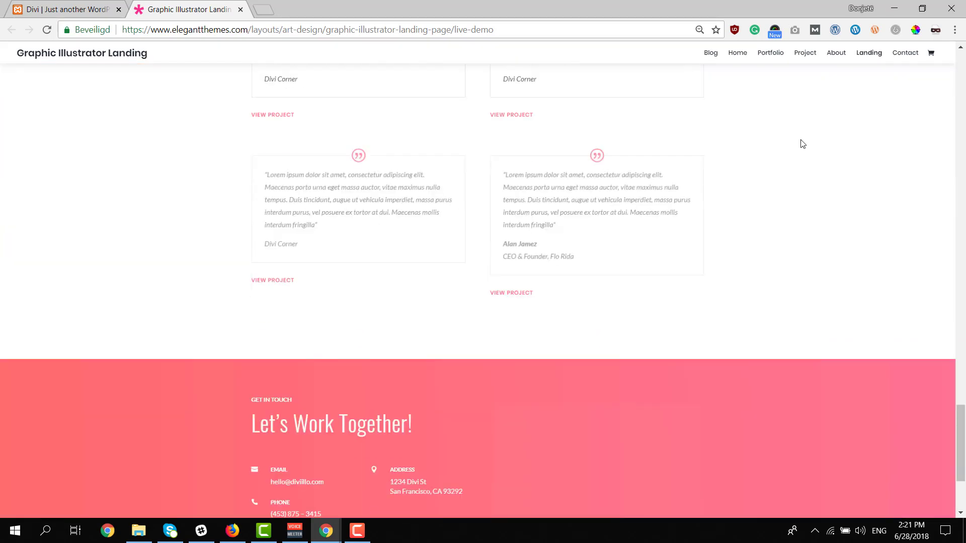
scroll(775, 179, down, 3)
scroll(655, 322, up, 20)
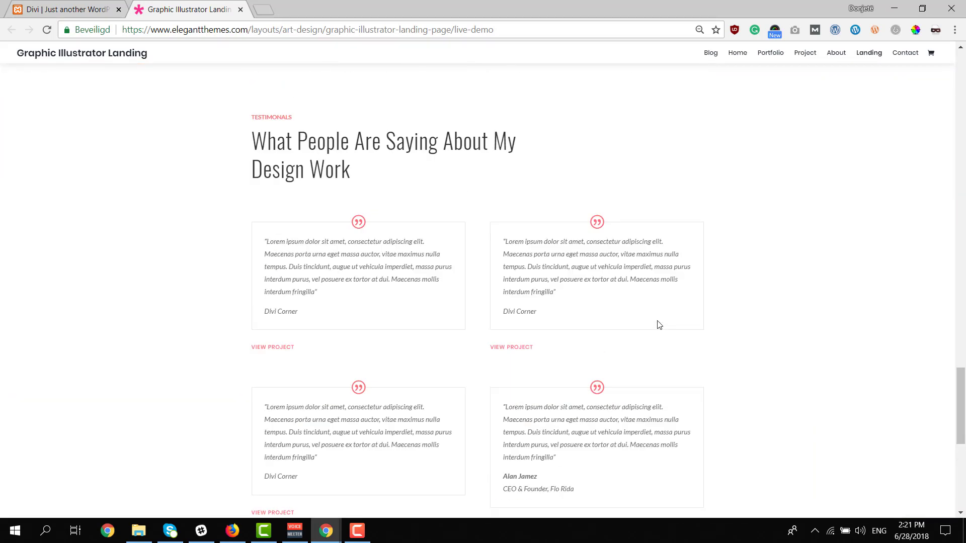
scroll(655, 322, up, 7)
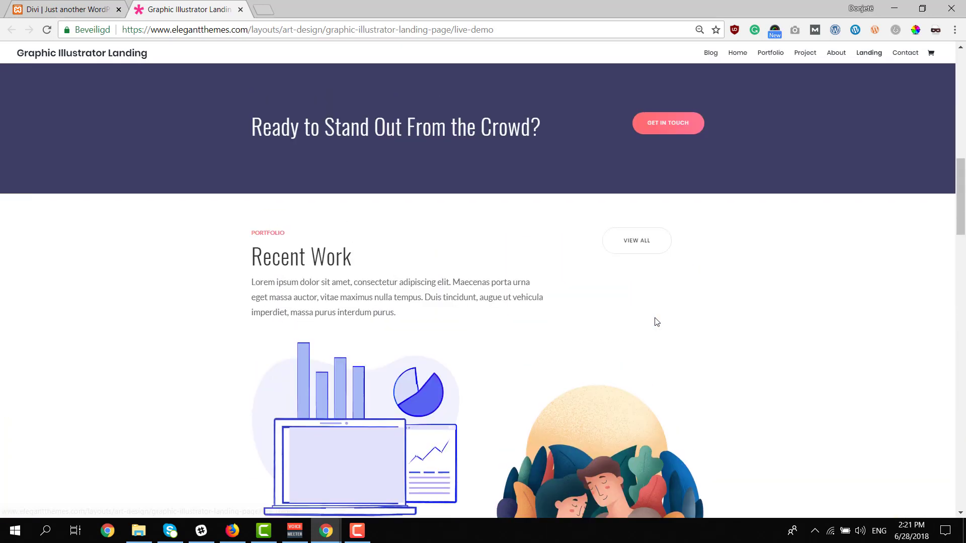
scroll(277, 206, up, 15)
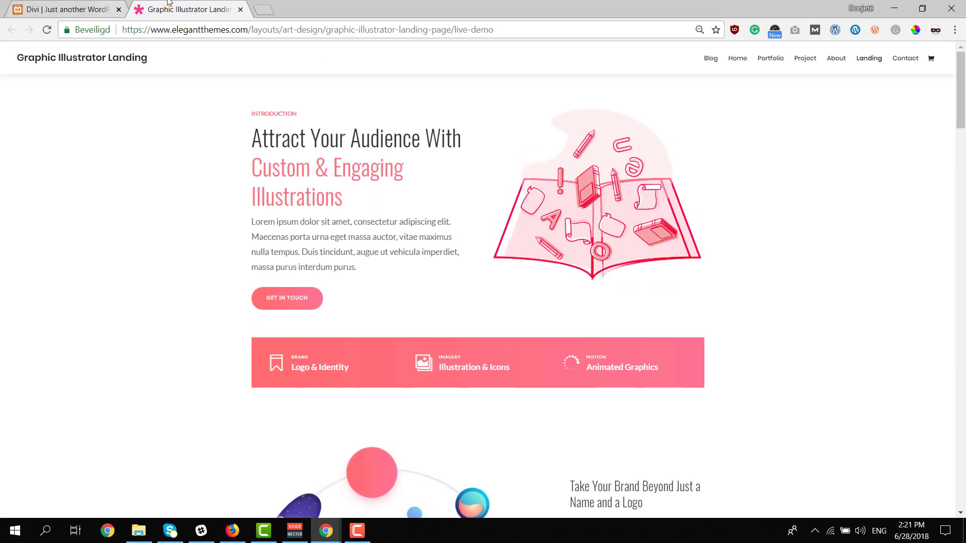
click(736, 66)
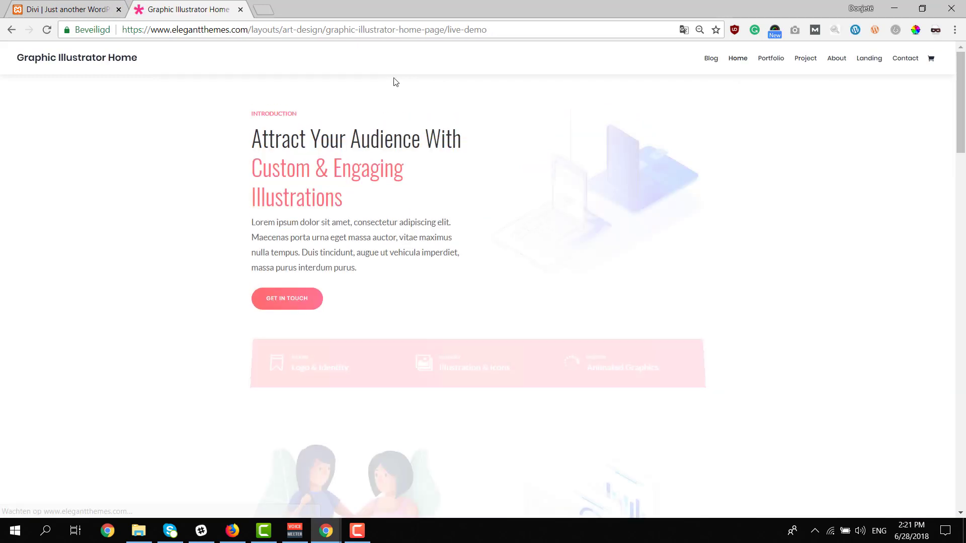
click(32, 5)
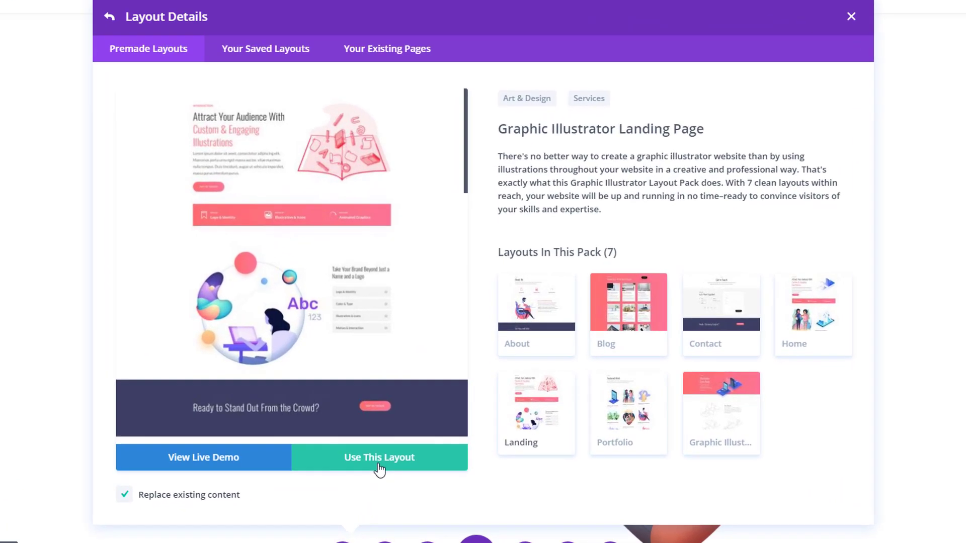
- Import the Landing layout replacing existing content, then scroll through its hero, portfolio and testimonials
click(380, 458)
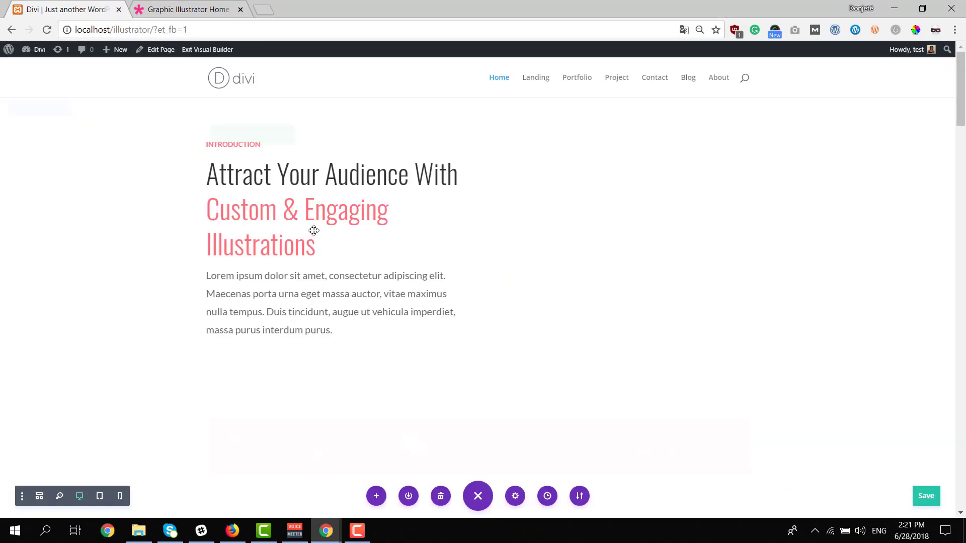
scroll(379, 194, down, 10)
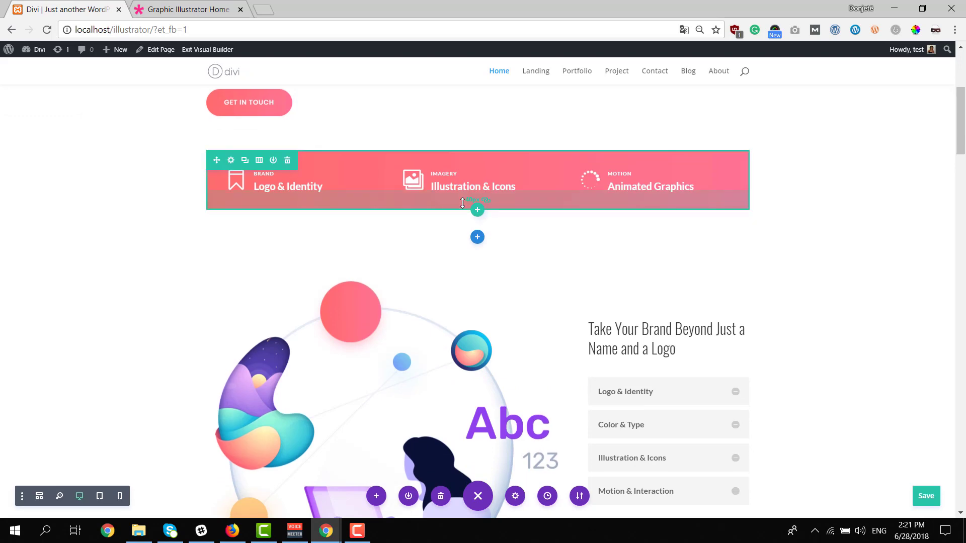
scroll(463, 202, down, 10)
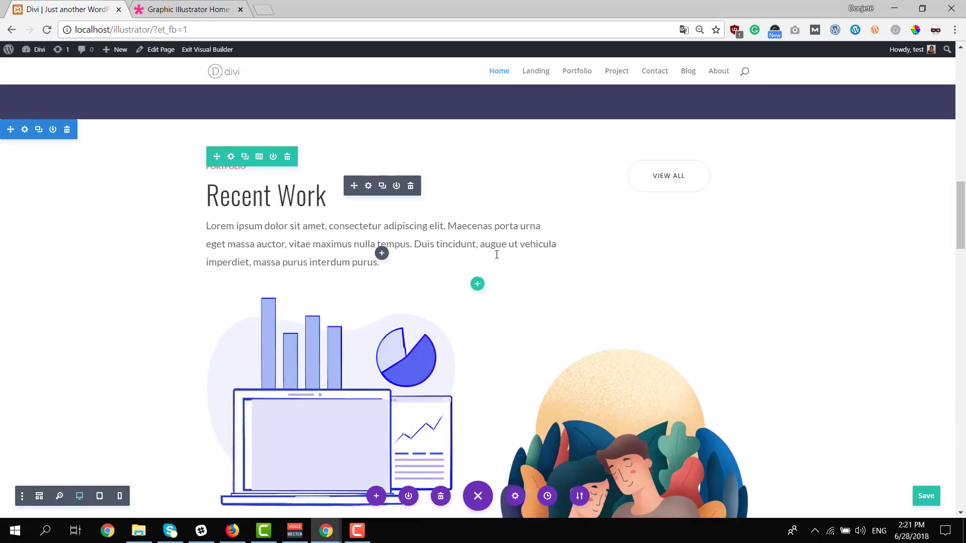
scroll(496, 254, down, 10)
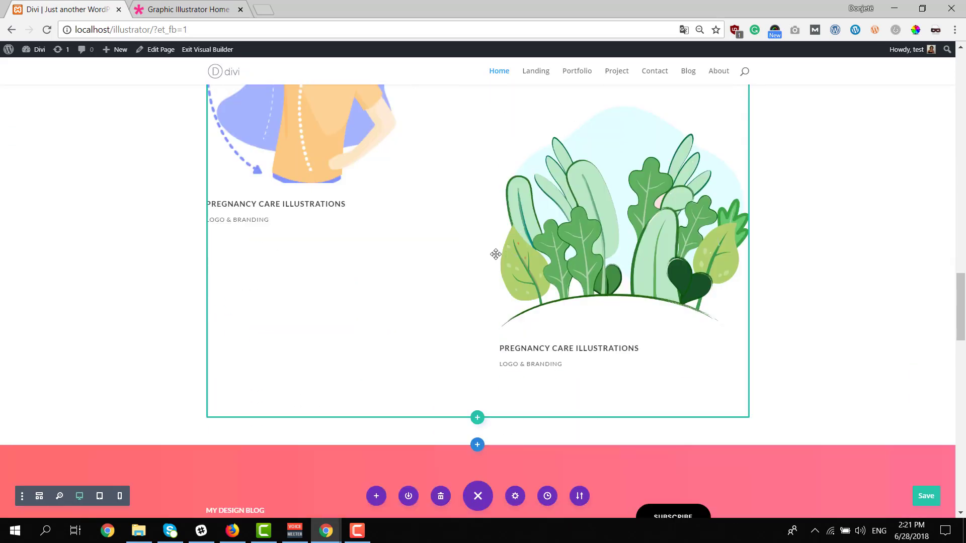
scroll(465, 336, down, 10)
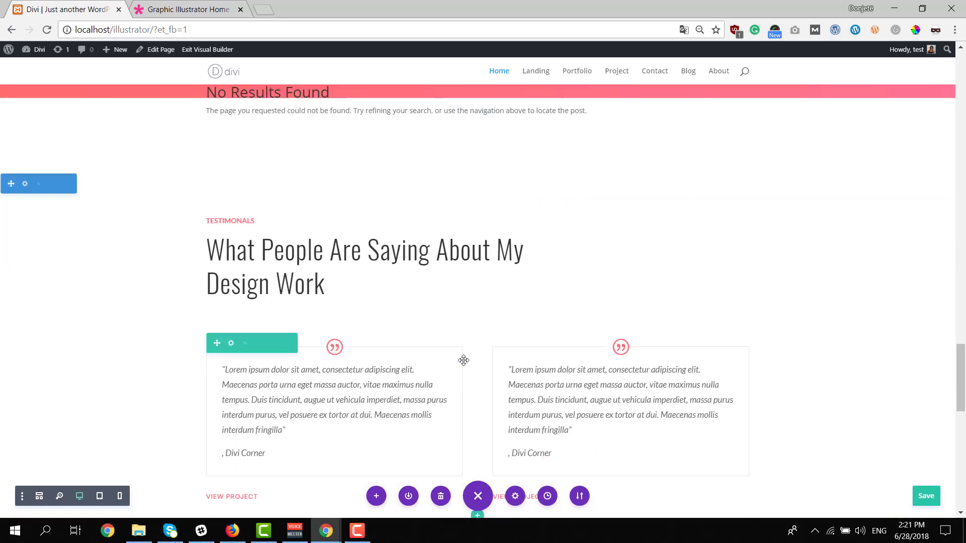